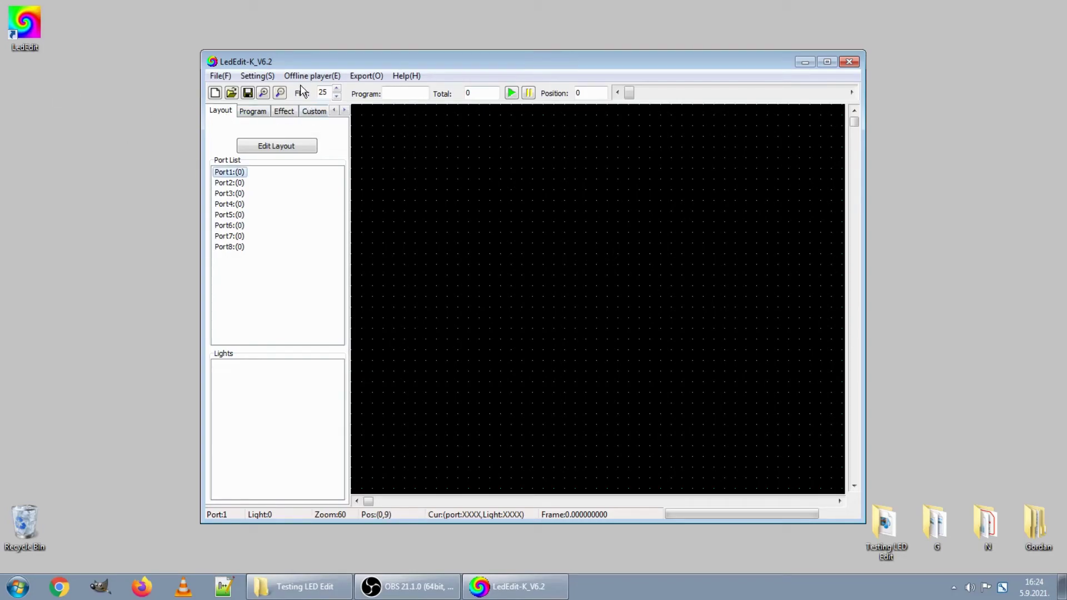
# Step: Maximize the editor and create a new project saved as pixi.pjb with Max number light 2048
pyautogui.click(822, 64)
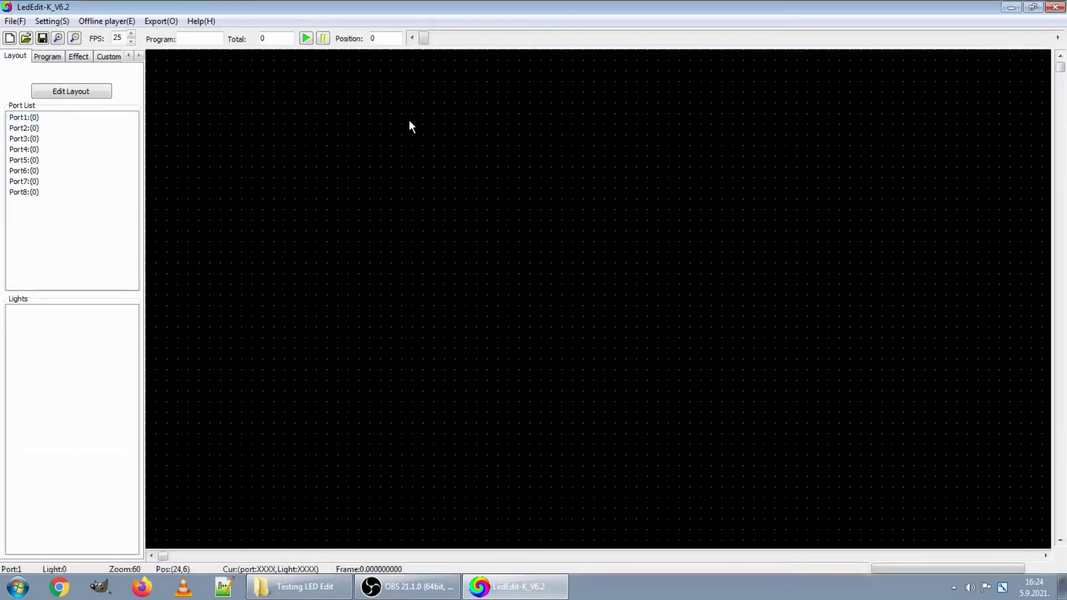
pyautogui.click(9, 39)
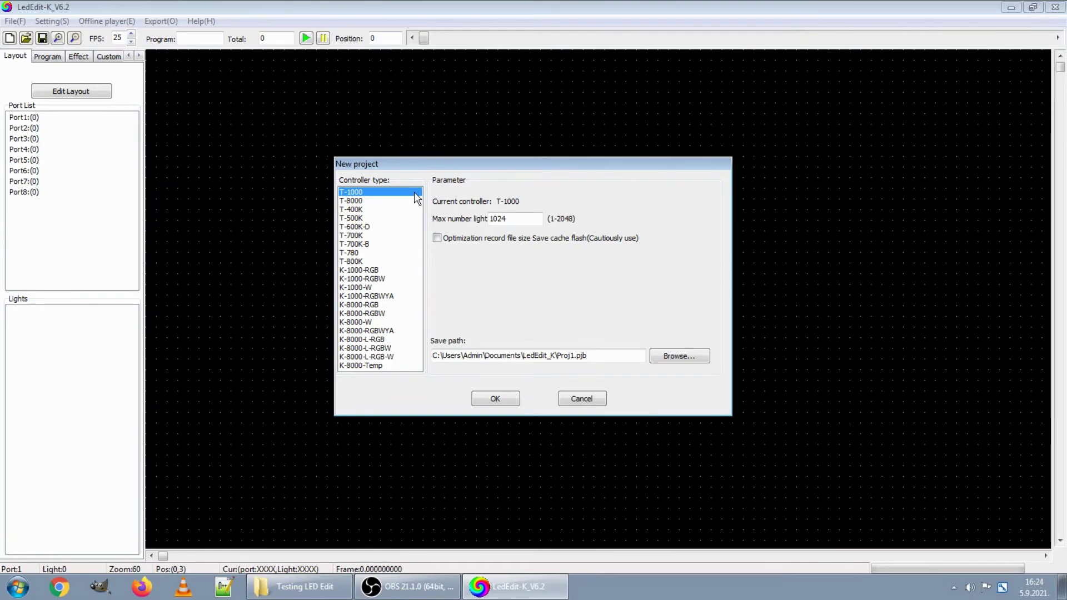
pyautogui.doubleClick(486, 221)
pyautogui.write('2048')
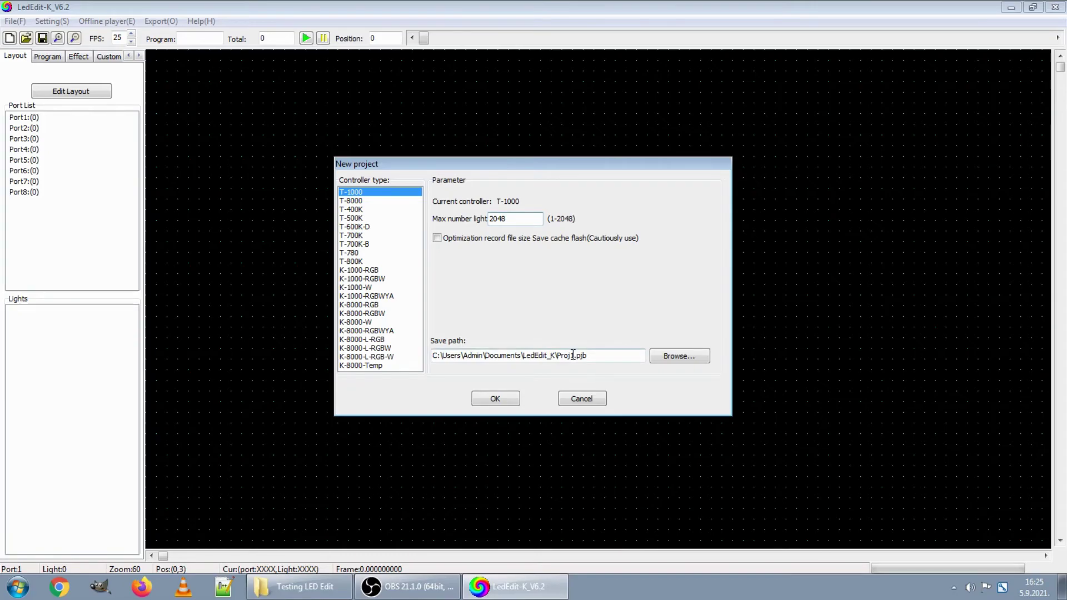
pyautogui.moveTo(575, 356); pyautogui.dragTo(561, 355)
pyautogui.press('BackSpace')
pyautogui.press('BackSpace')
pyautogui.write('pix')
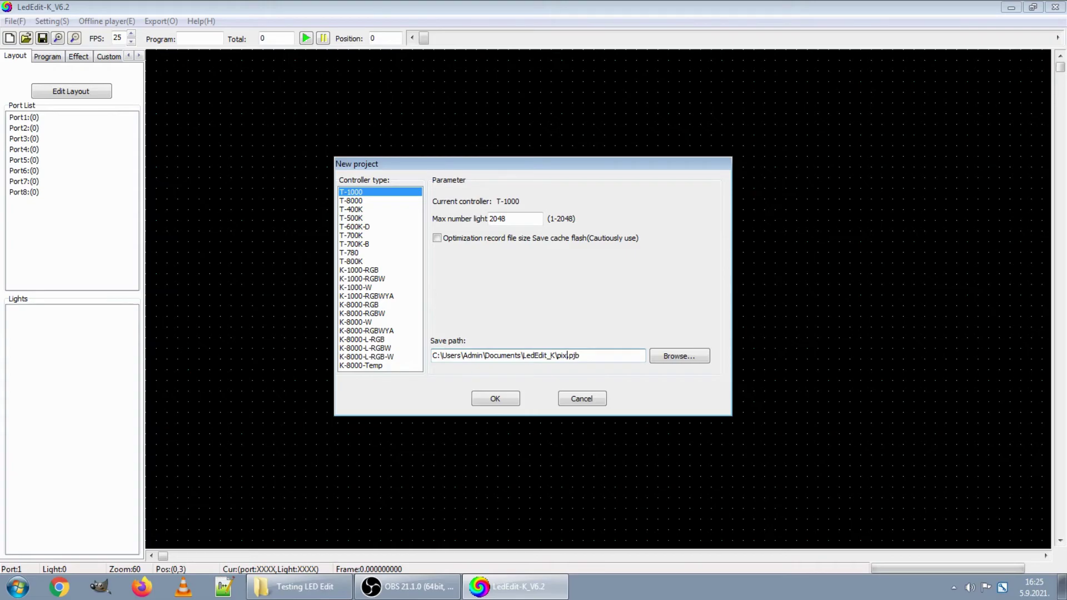
pyautogui.write('i')
pyautogui.click(504, 404)
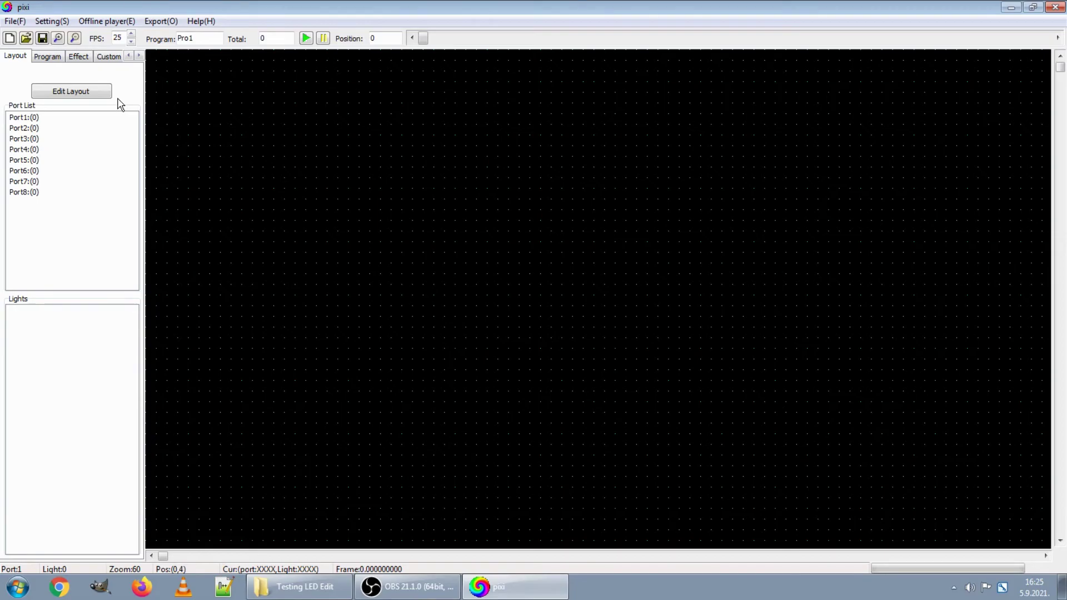
# Step: In the layout editor's Automatic Layout, enter width 120 and height 60
pyautogui.click(87, 93)
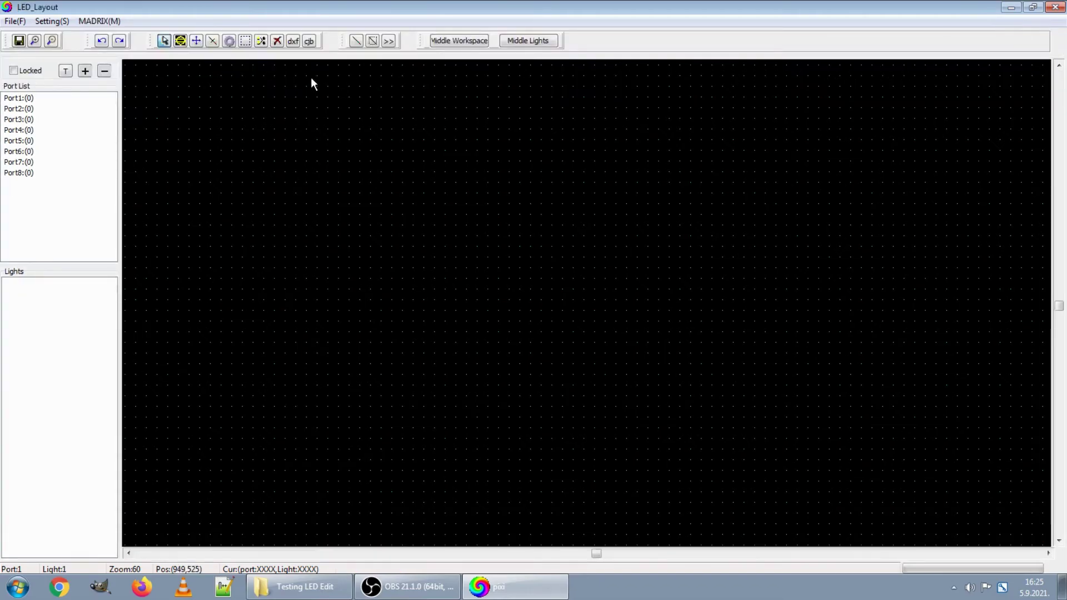
pyautogui.click(228, 42)
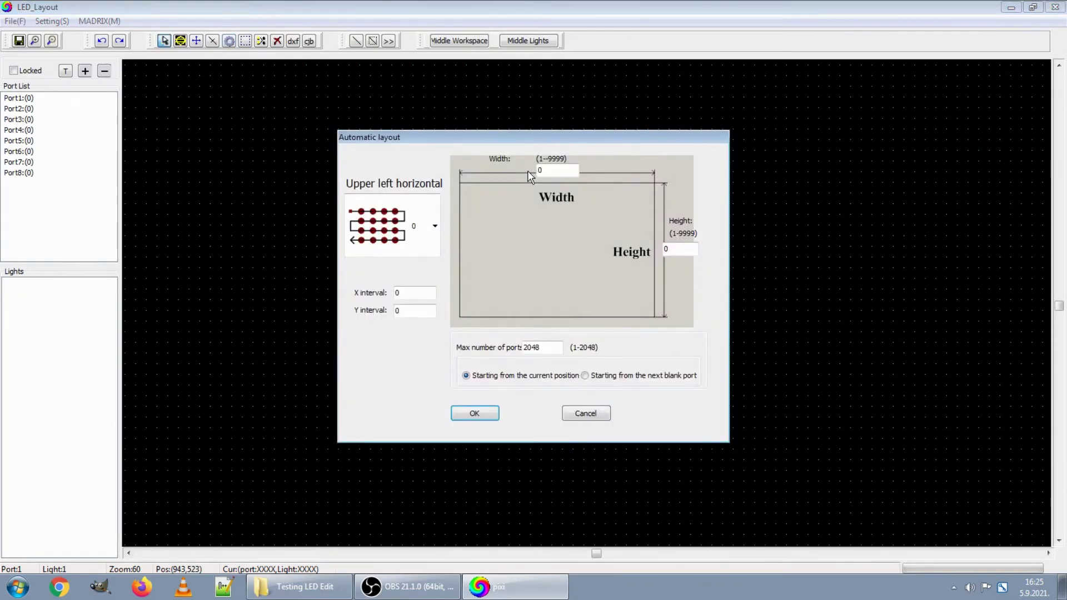
pyautogui.press('Tab')
pyautogui.write('120')
pyautogui.click(685, 252)
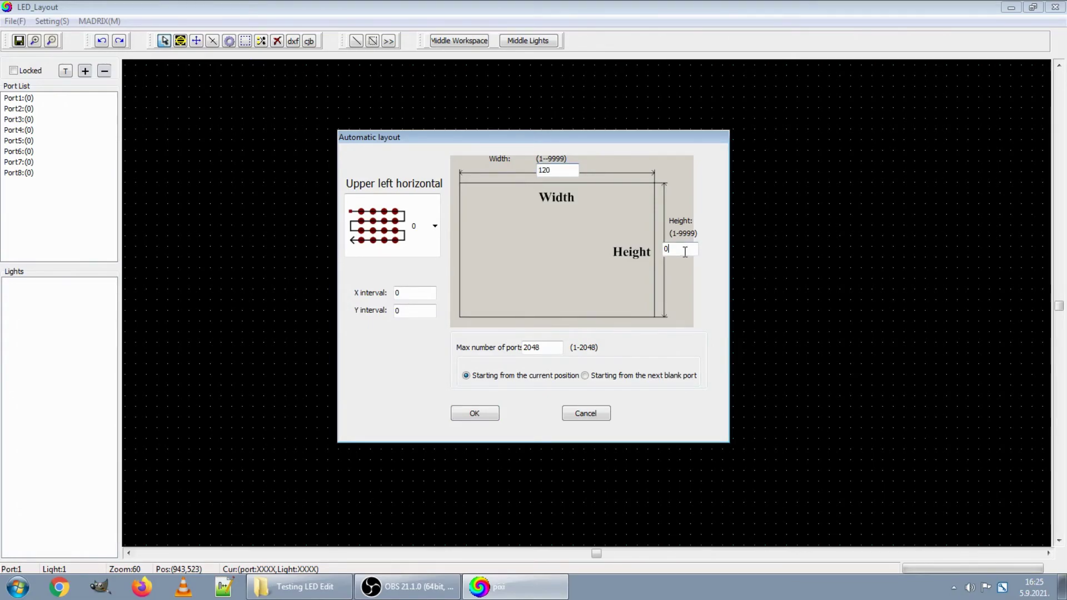
pyautogui.press('BackSpace')
pyautogui.write('60')
# Step: Choose a wiring pattern, generate the 120×60 grid, and close the layout editor
pyautogui.click(406, 255)
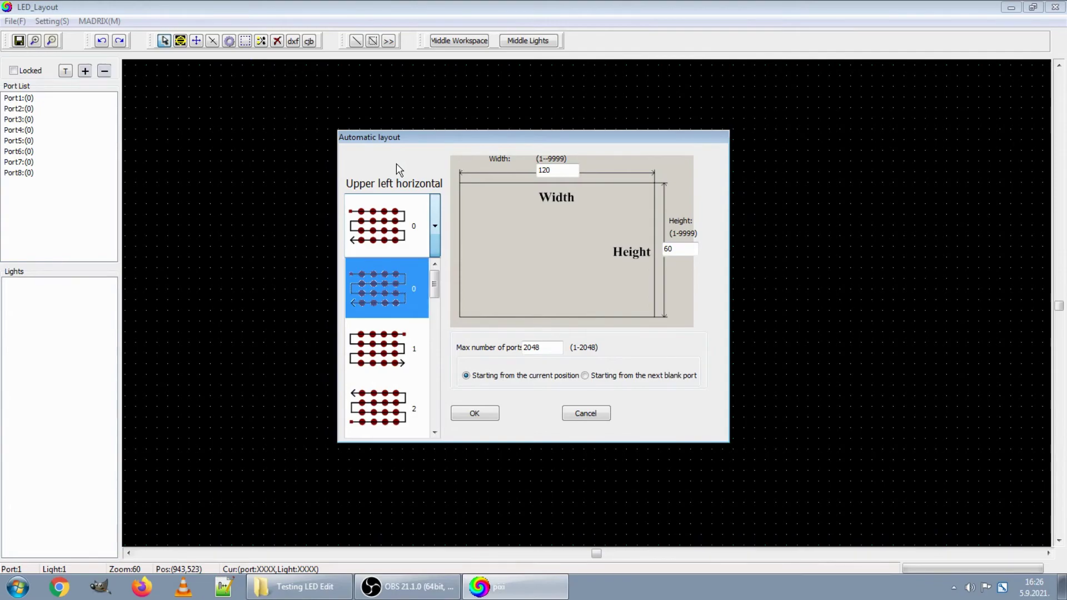
pyautogui.click(399, 170)
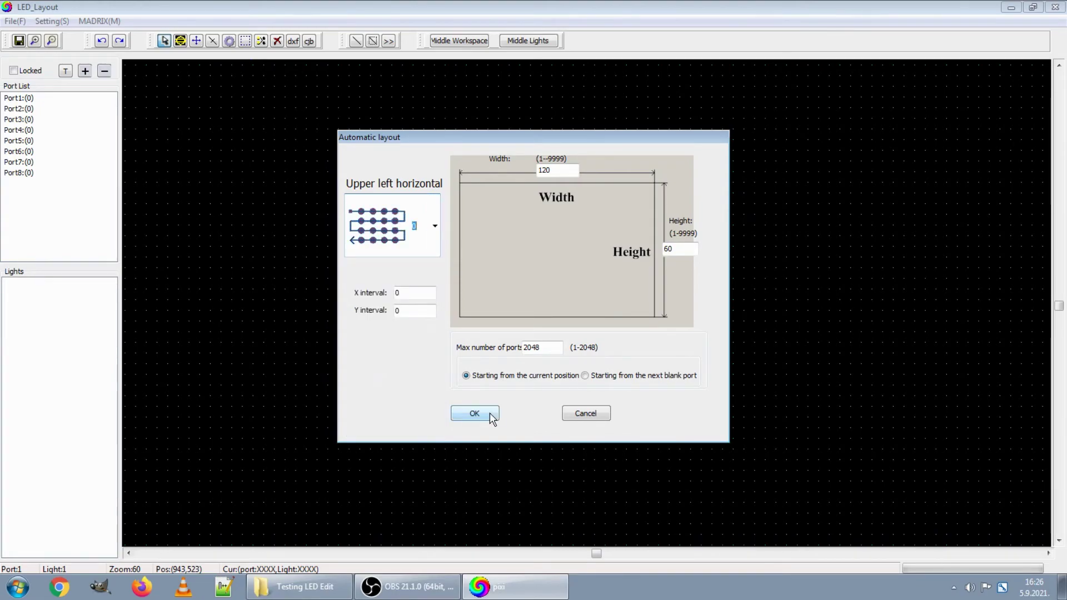
pyautogui.click(492, 418)
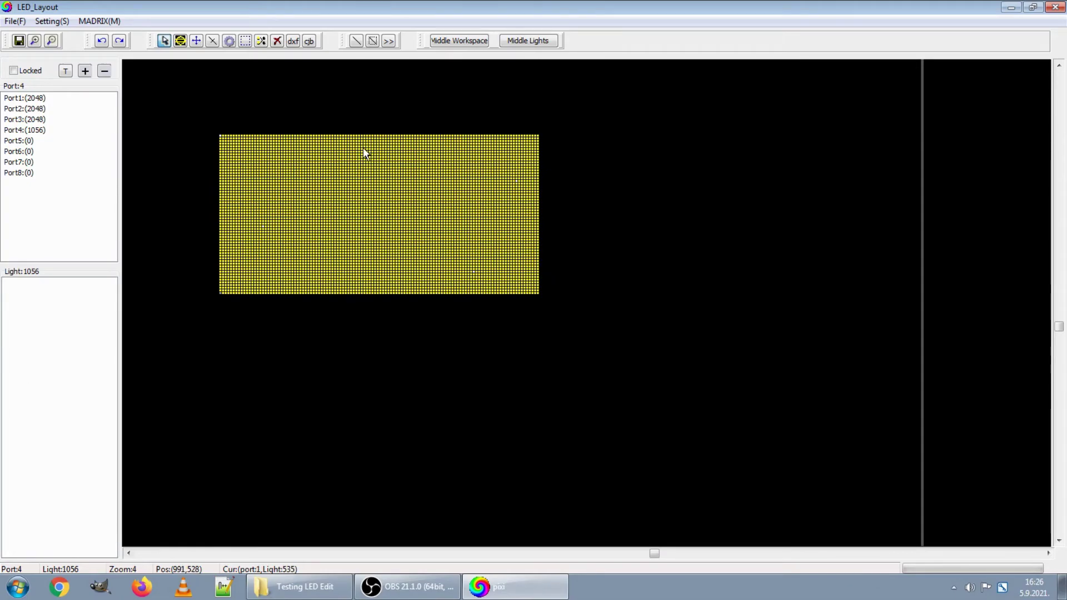
pyautogui.press('Escape')
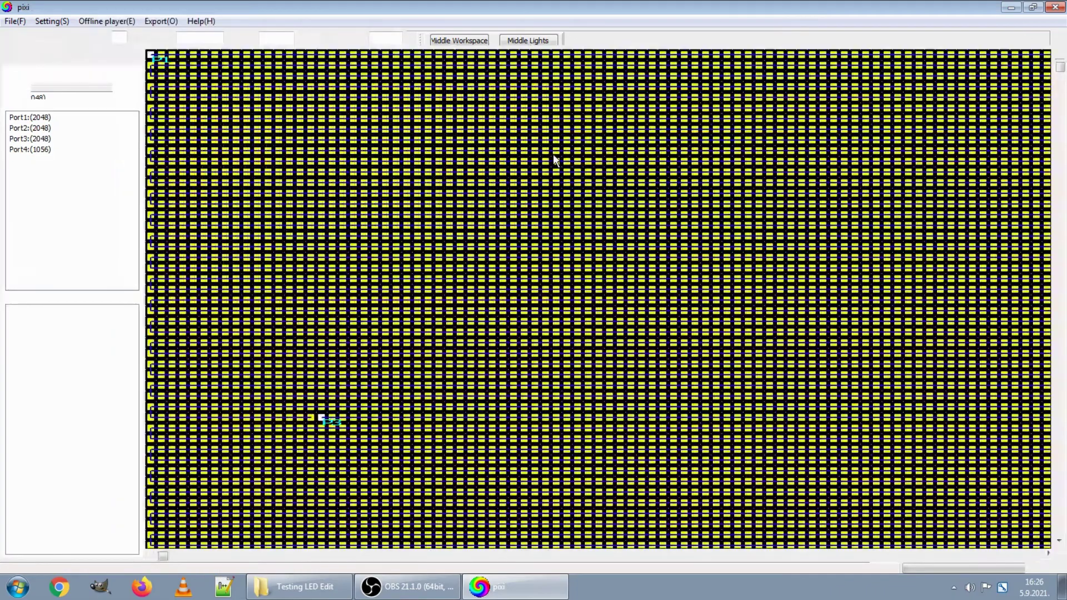
pyautogui.click(42, 149)
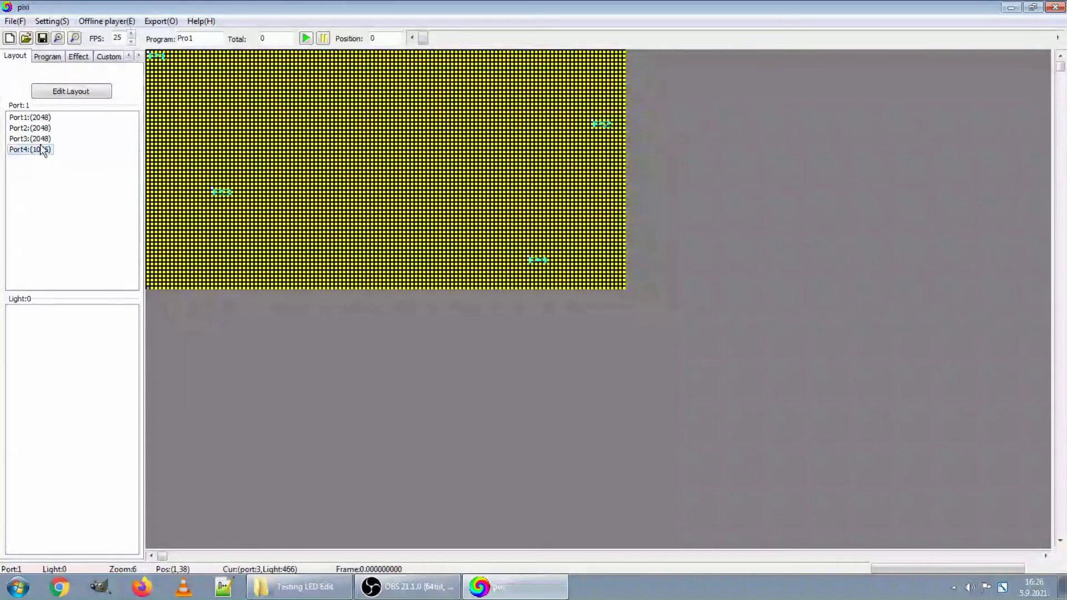
pyautogui.press('Home')
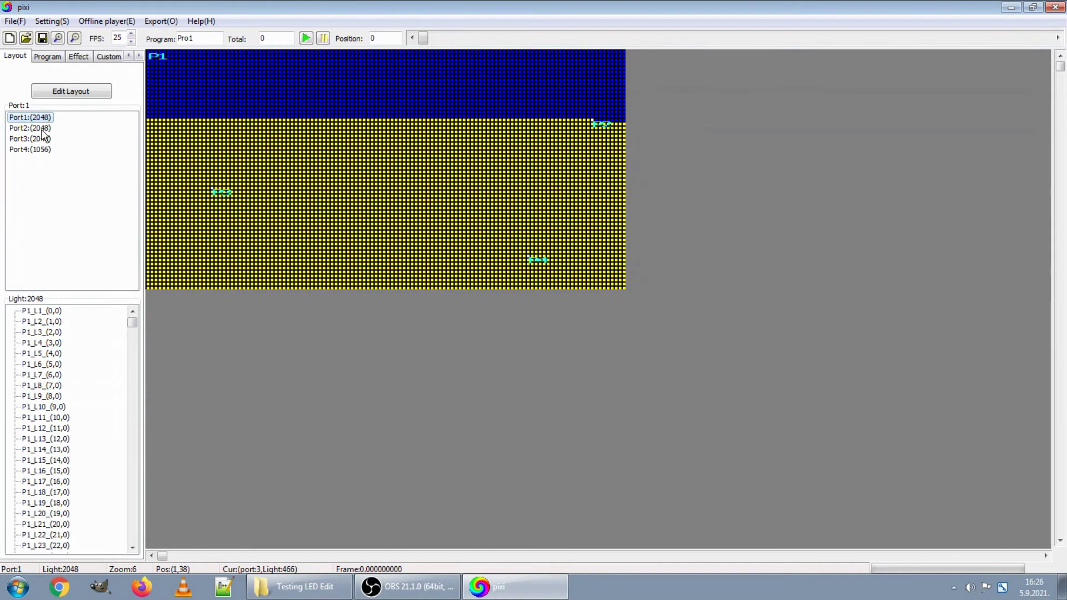
pyautogui.click(29, 143)
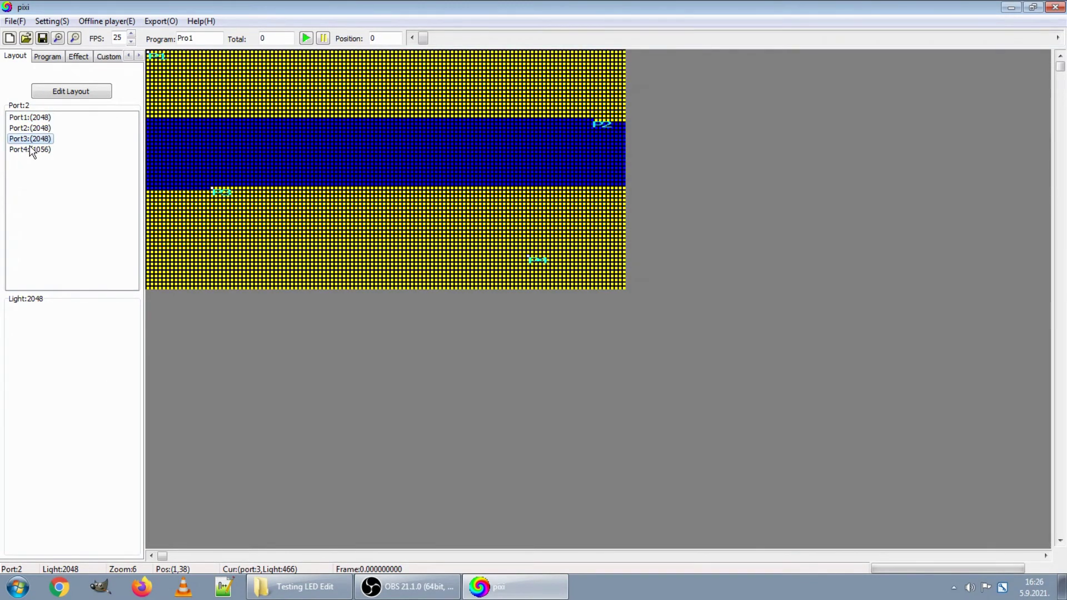
pyautogui.click(30, 148)
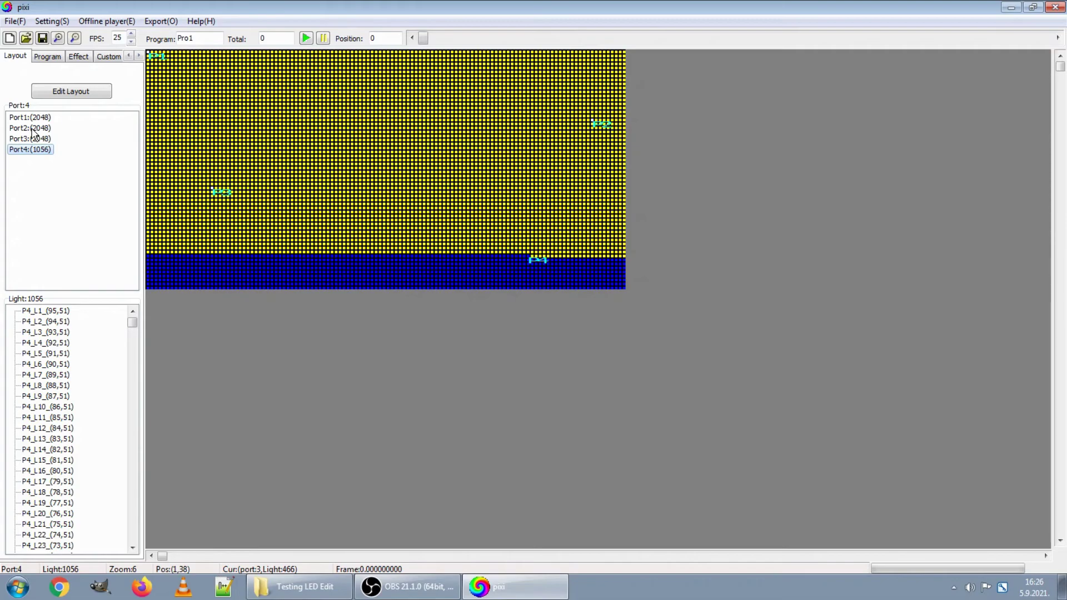
pyautogui.click(215, 114)
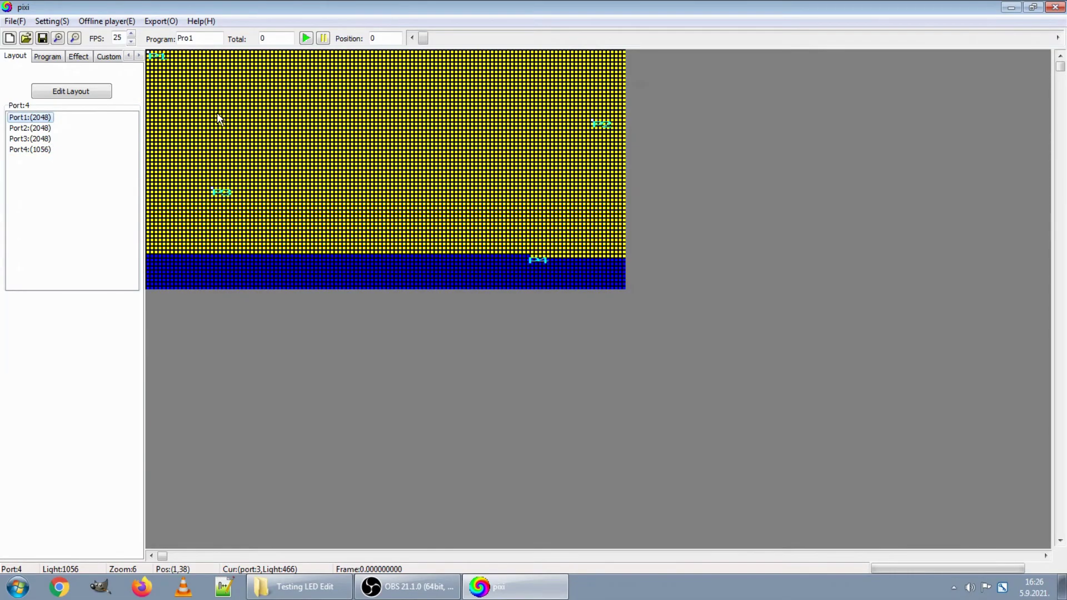
pyautogui.click(219, 119)
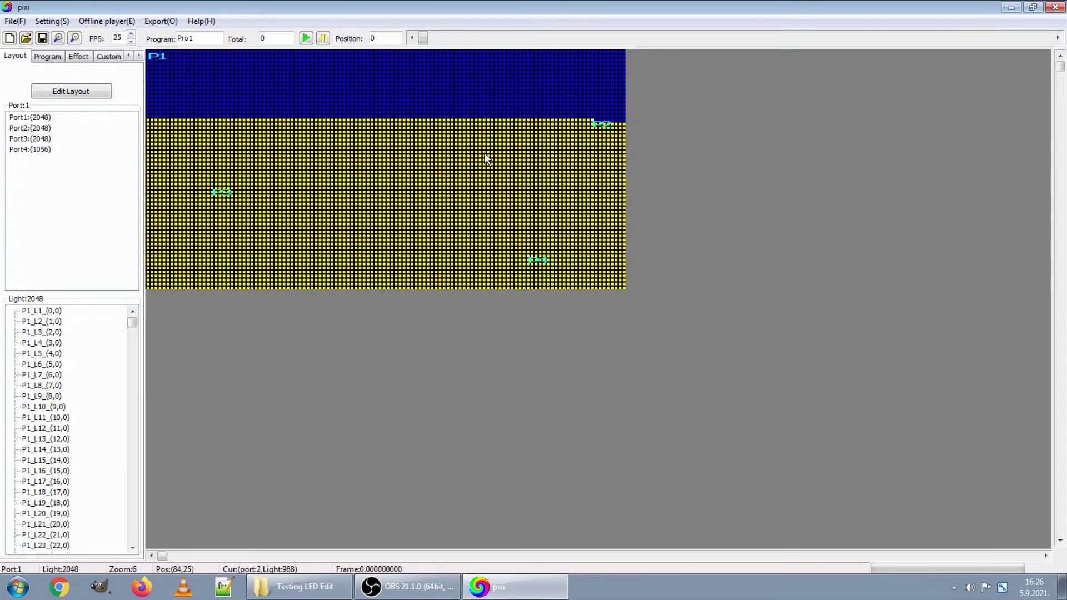
pyautogui.click(126, 202)
# Step: In the effects library, preview 2-4Left.tol, then load 4-2Fireworks.swf onto the matrix
pyautogui.click(47, 57)
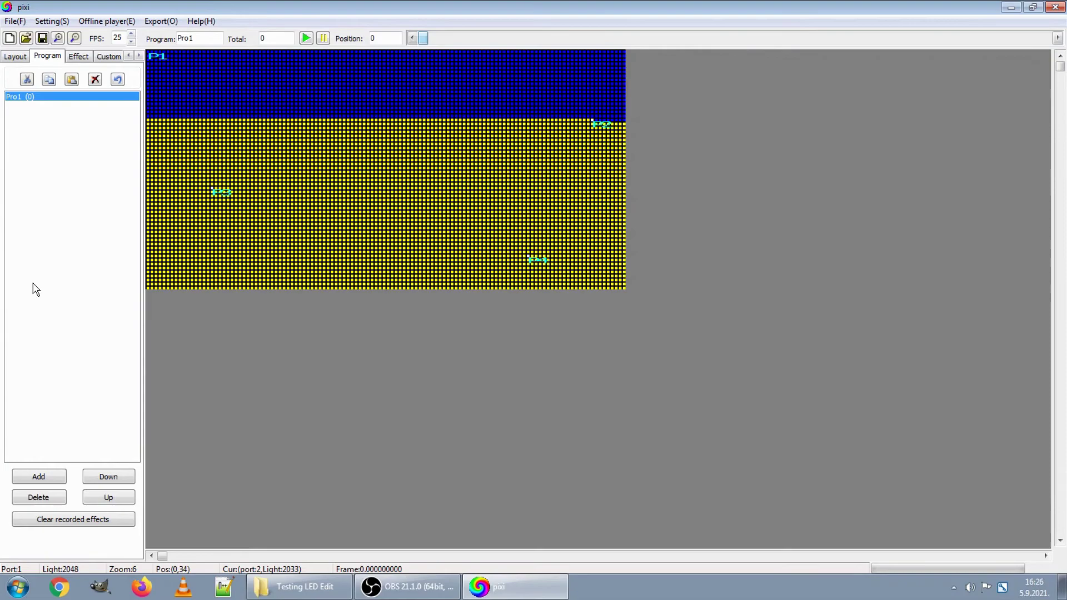
pyautogui.click(78, 57)
pyautogui.click(47, 56)
pyautogui.click(78, 58)
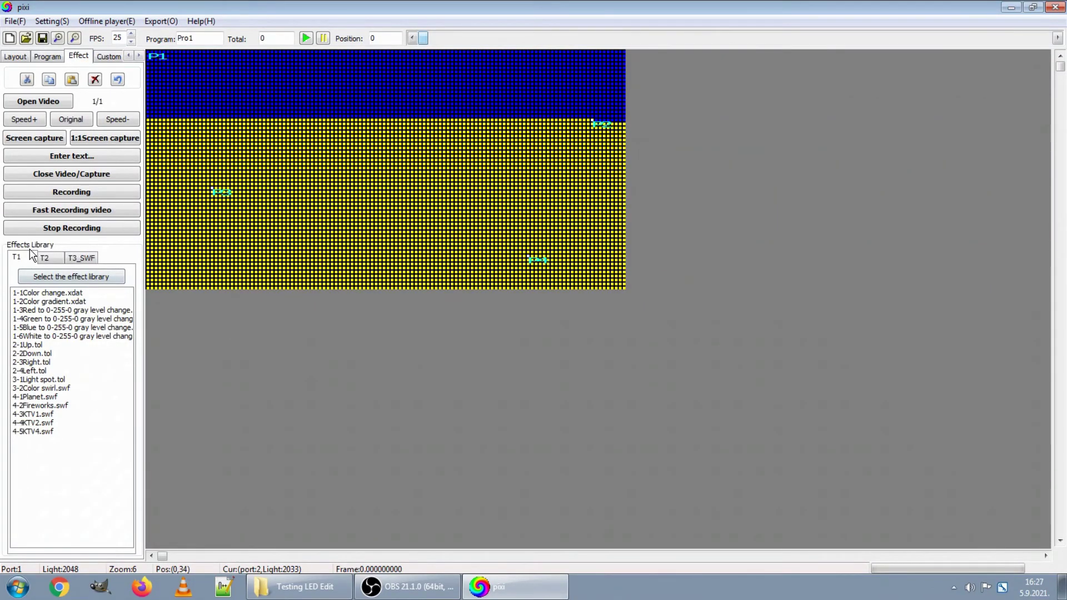
pyautogui.click(38, 371)
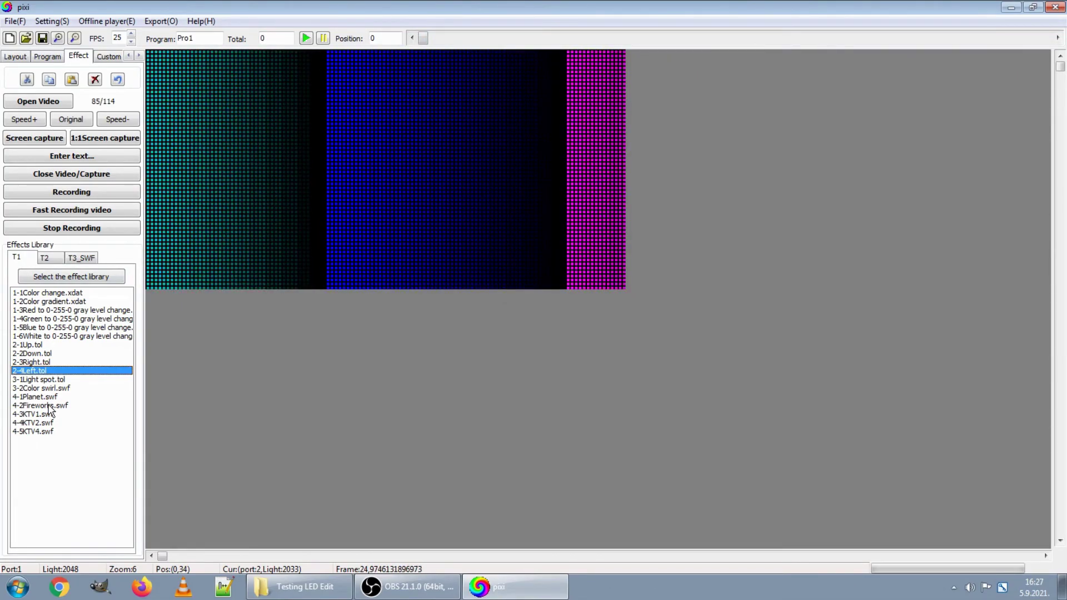
pyautogui.click(100, 405)
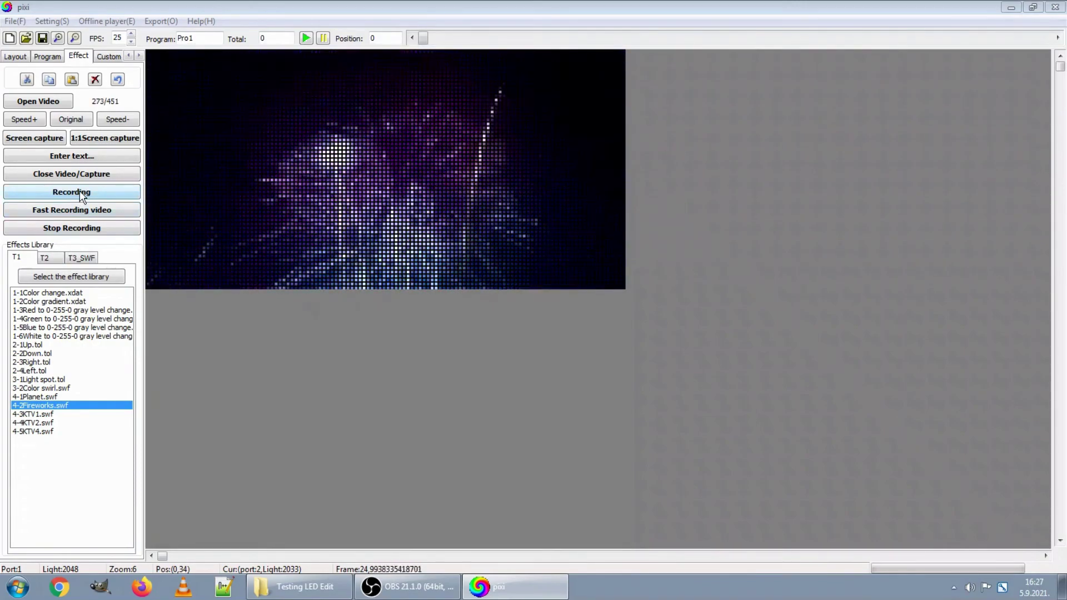
# Step: Raise the frame rate to 30 FPS
pyautogui.click(131, 34)
pyautogui.click(132, 34)
pyautogui.click(131, 34)
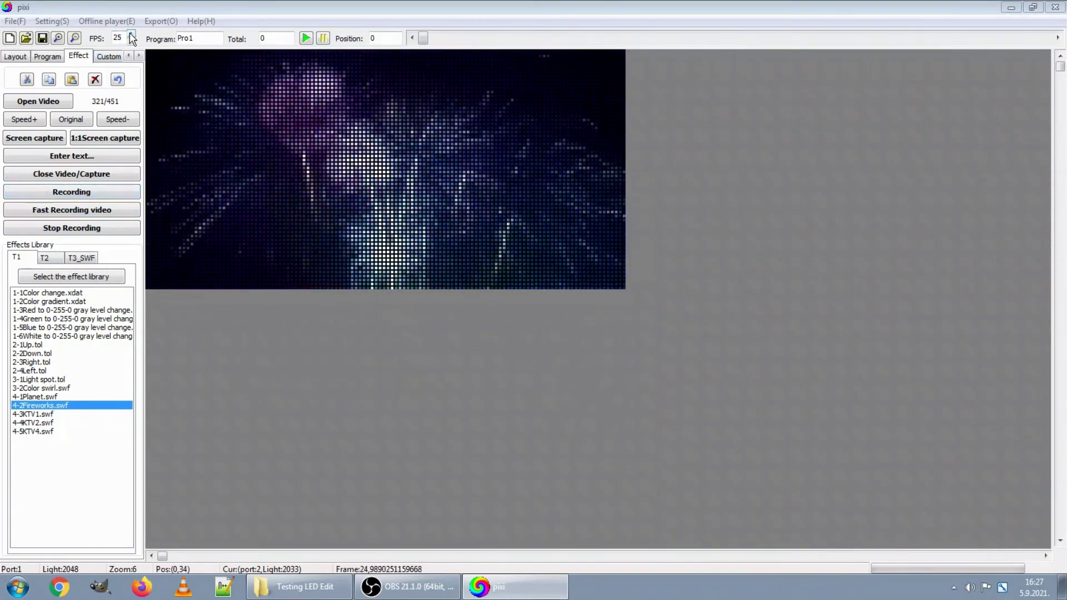
pyautogui.click(131, 34)
pyautogui.click(131, 34)
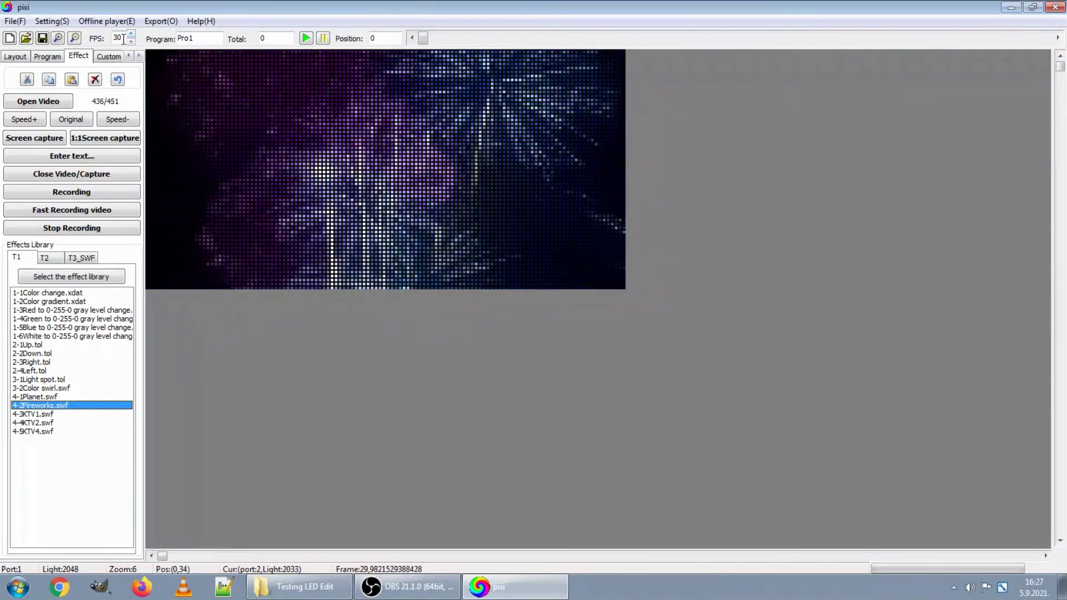
# Step: Record the fireworks effect into Pro1, stop recording, and play the program back
pyautogui.click(69, 194)
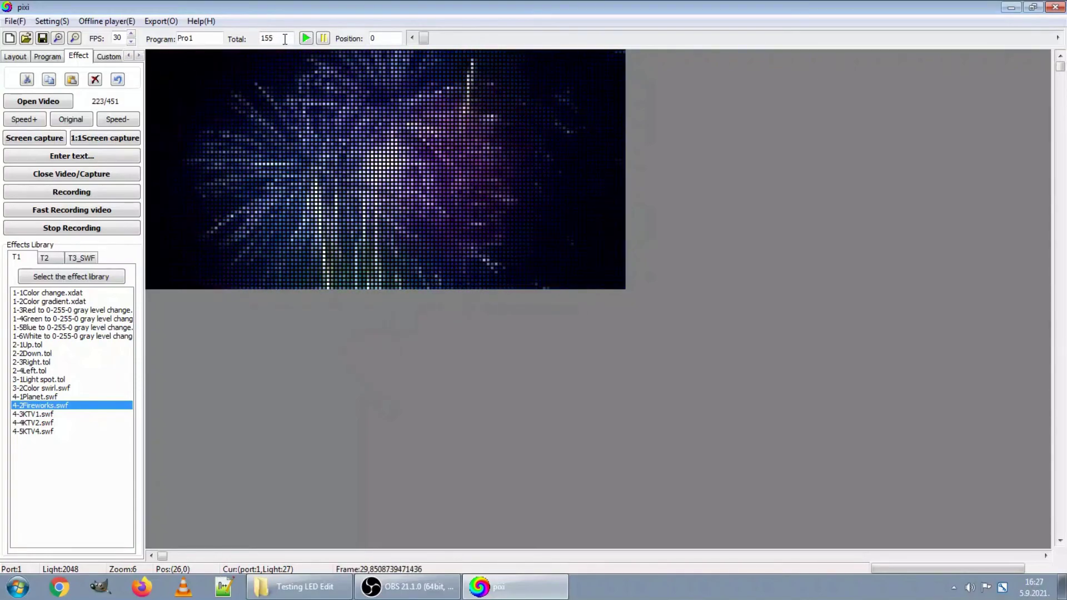
pyautogui.click(70, 230)
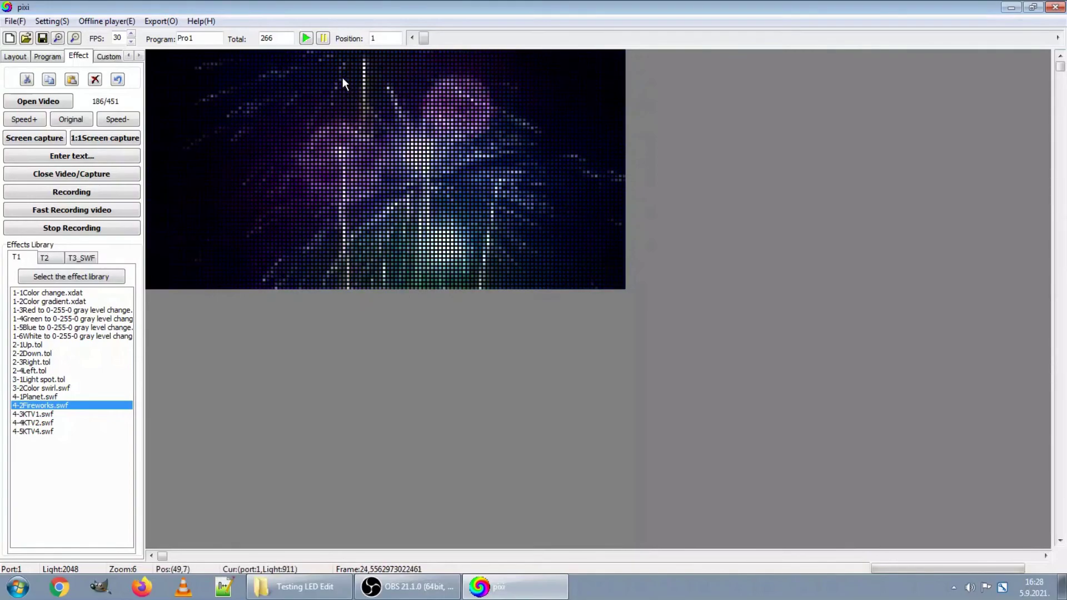
pyautogui.click(307, 39)
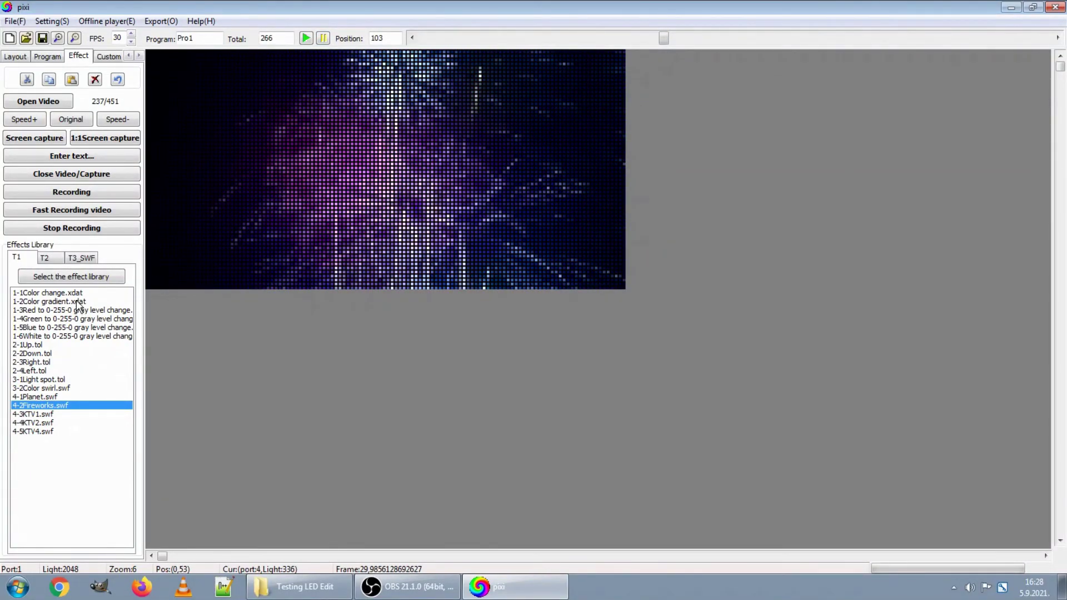
# Step: Set the effects library folder to Testing LED Edit and preview its (1) and (2) giap SWF effects
pyautogui.click(88, 280)
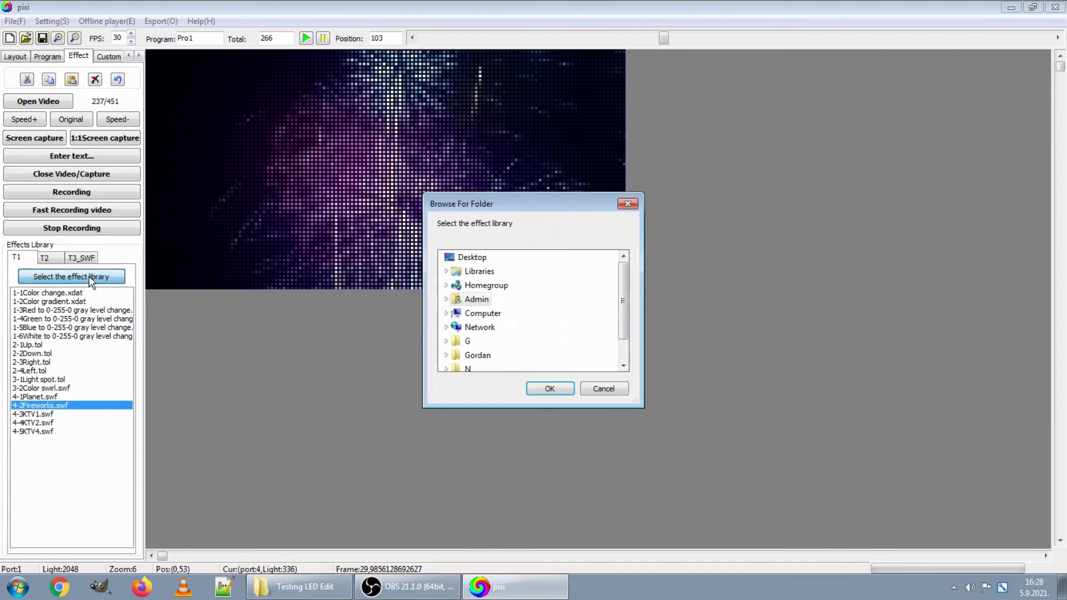
pyautogui.moveTo(625, 299); pyautogui.dragTo(622, 338)
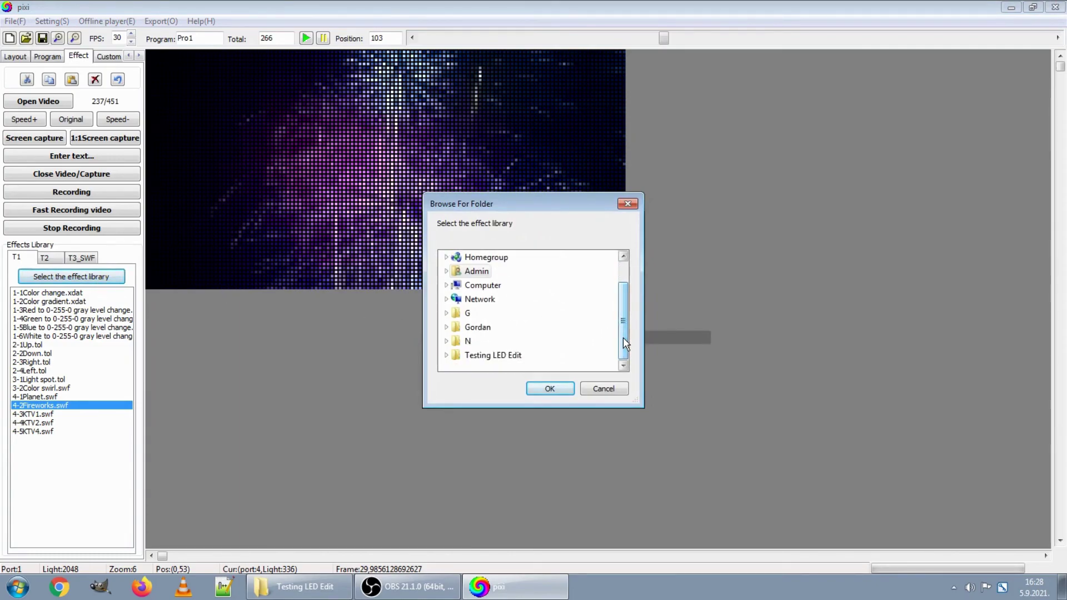
pyautogui.doubleClick(502, 358)
pyautogui.click(549, 389)
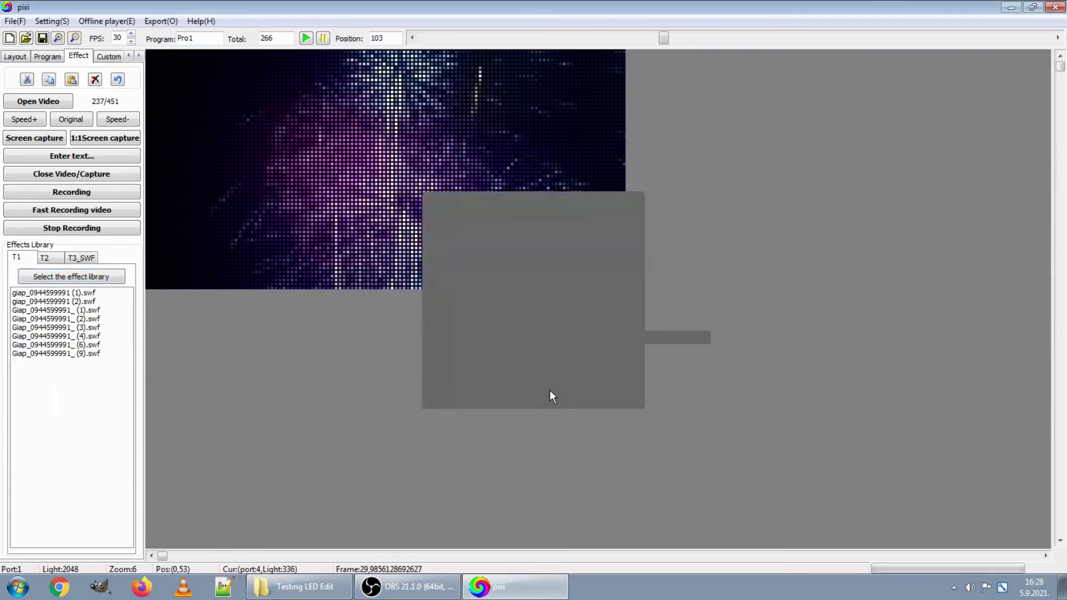
pyautogui.click(70, 293)
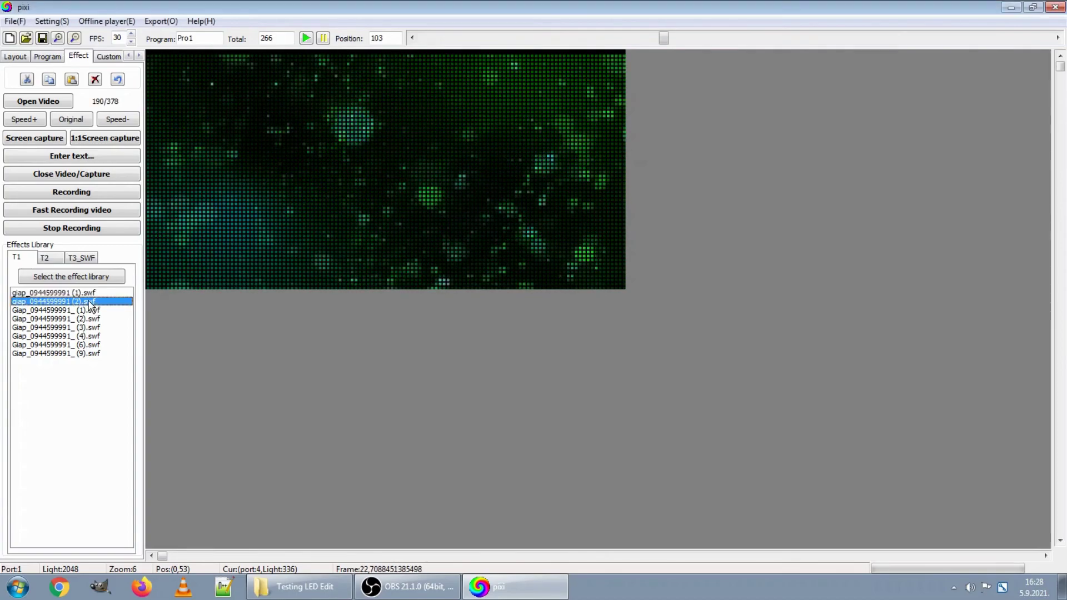
pyautogui.click(89, 302)
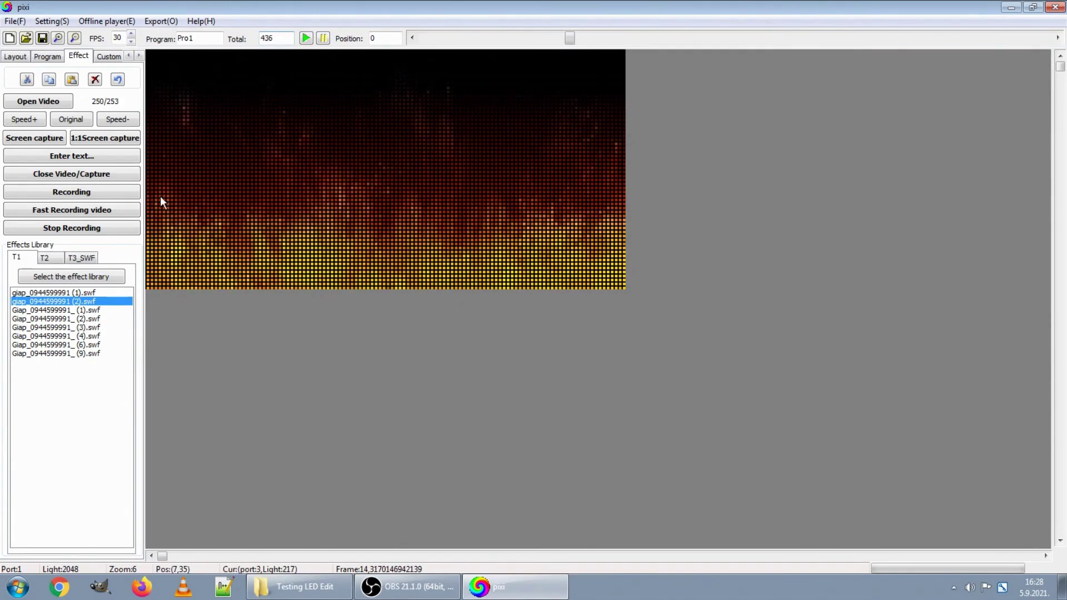
# Step: Stop recording the fire effect, play back the 460-frame program, and show the Export(O) menu
pyautogui.click(96, 229)
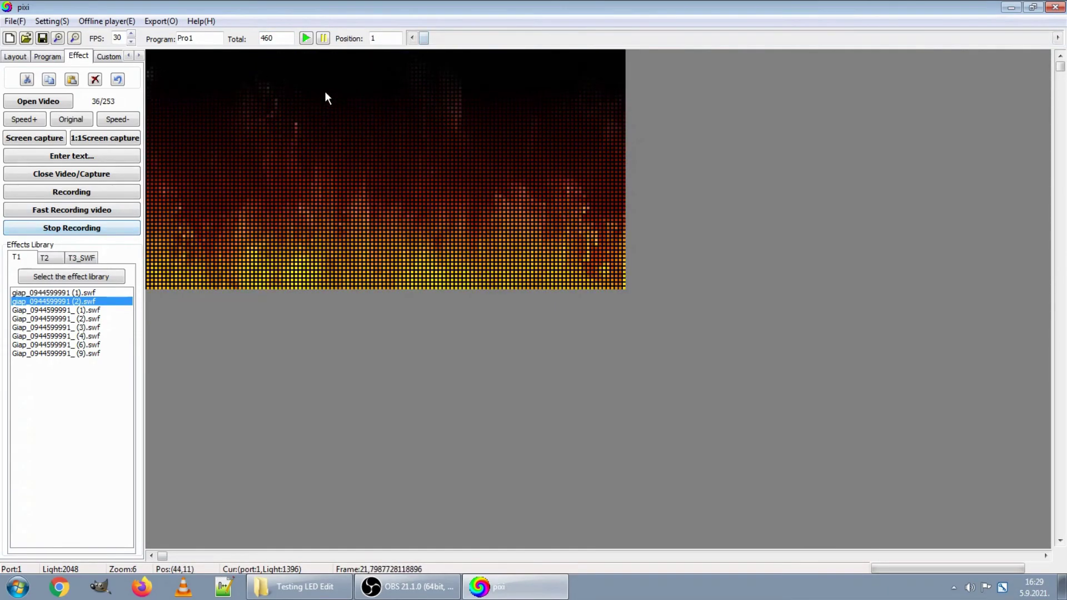
pyautogui.click(305, 38)
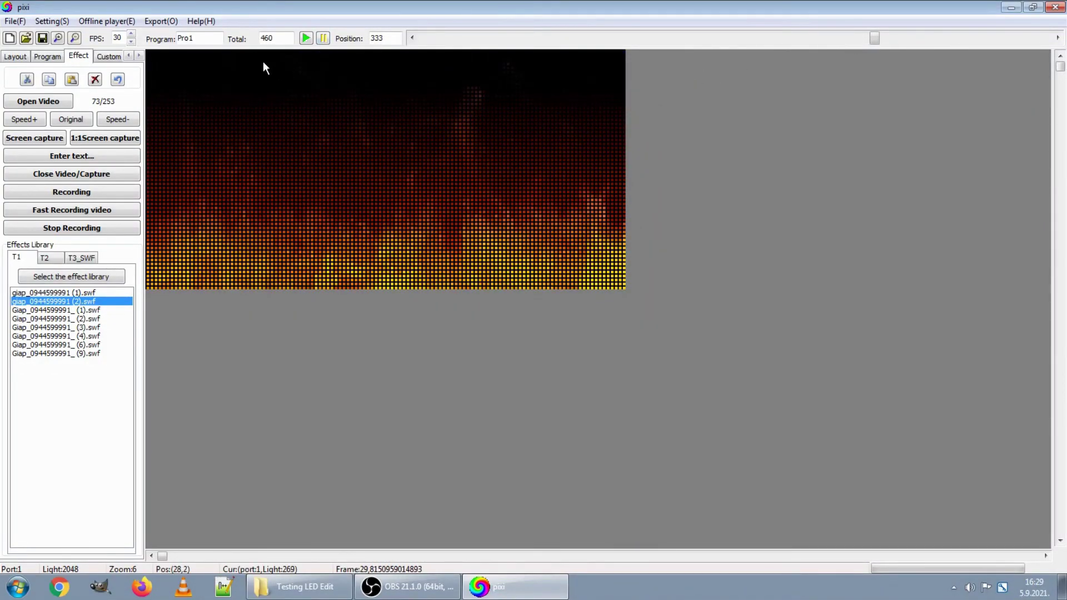
pyautogui.click(163, 22)
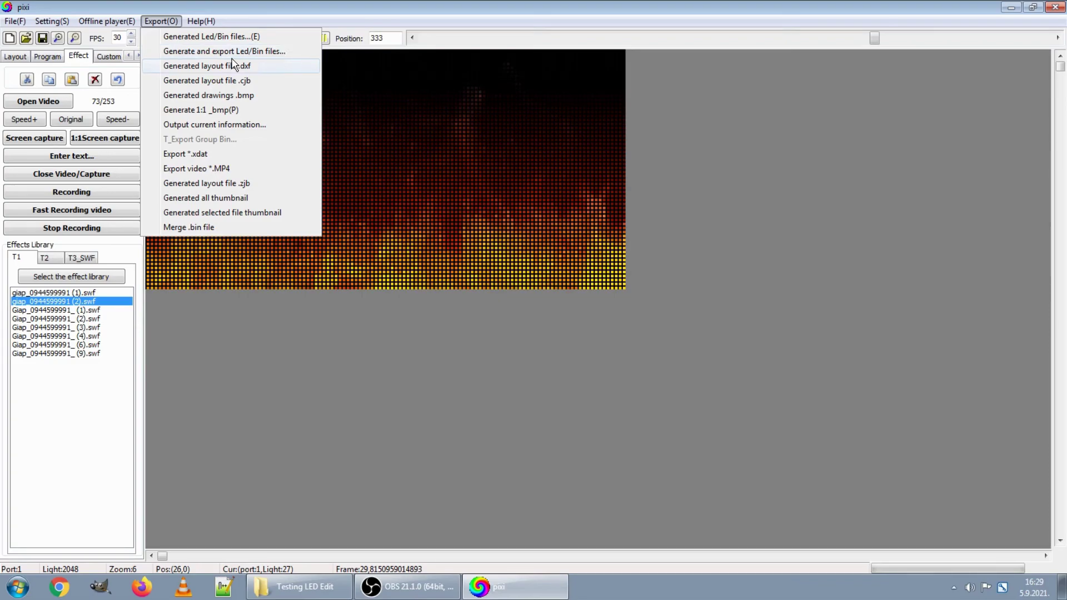
# Step: Export the program as MP4 video PixiTest into Testing LED Edit and confirm 'Export video end!'
pyautogui.click(218, 174)
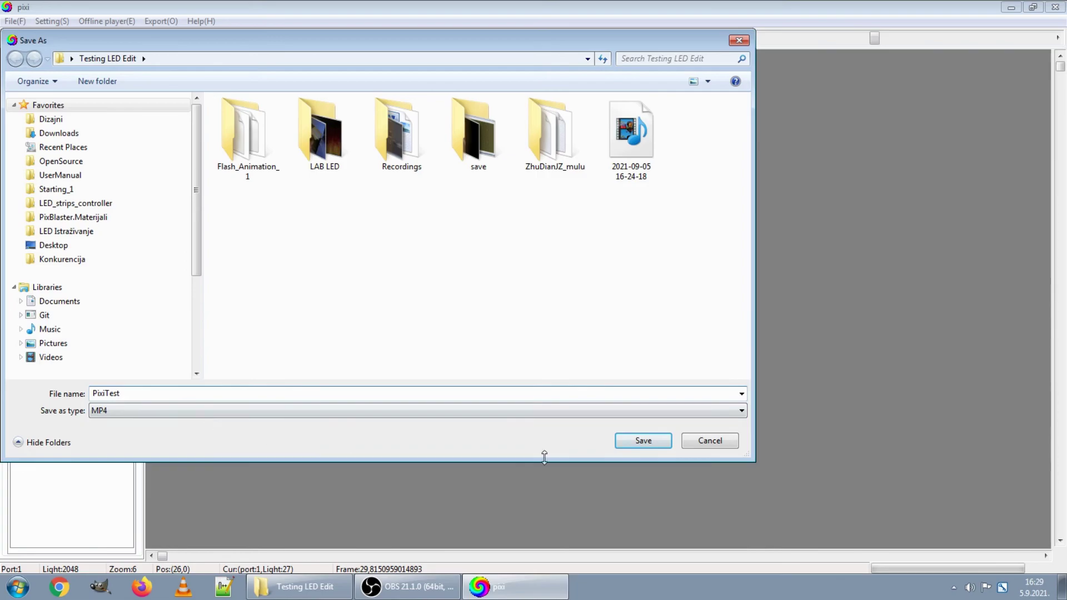
pyautogui.click(618, 441)
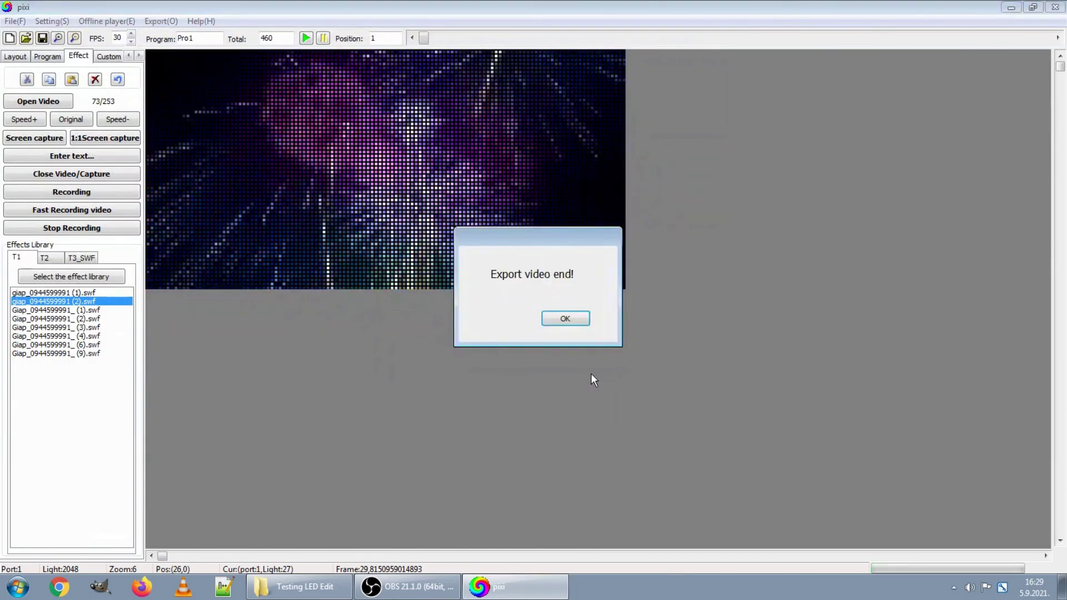
pyautogui.click(566, 319)
pyautogui.click(300, 587)
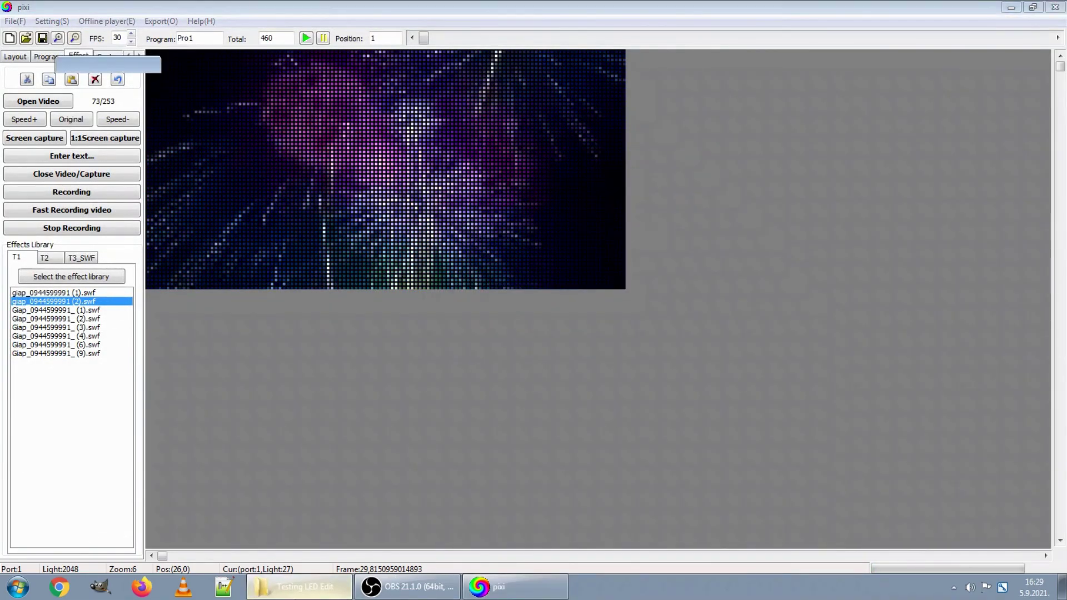
# Step: Play PixiTest in Windows Media Player and move the player window off the file list
pyautogui.click(291, 151)
pyautogui.doubleClick(291, 151)
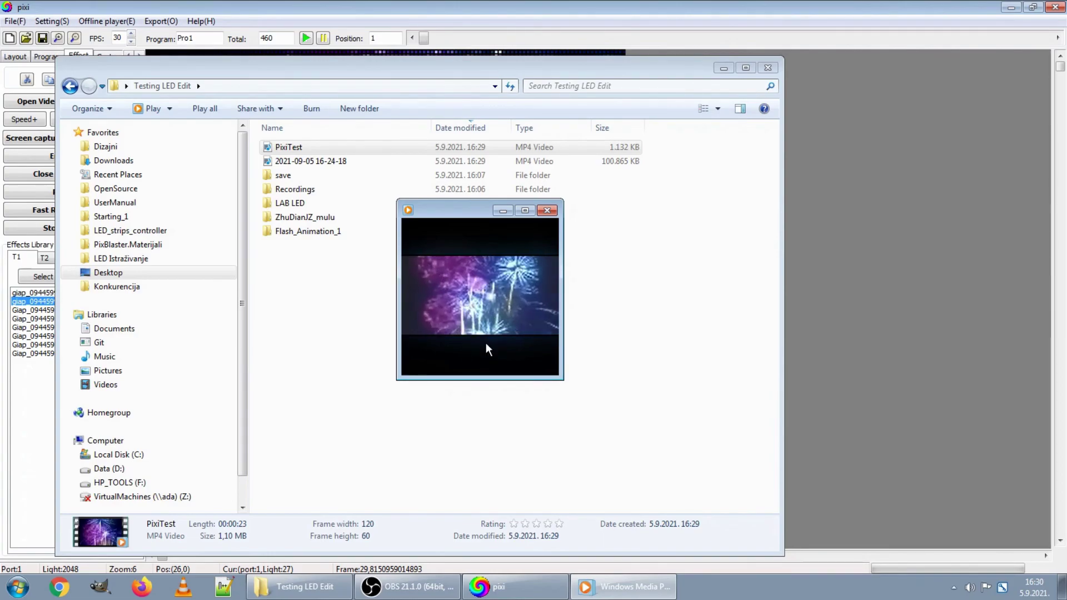
pyautogui.moveTo(467, 209)
pyautogui.mouseDown()
pyautogui.moveTo(459, 243)
pyautogui.moveTo(524, 232)
pyautogui.moveTo(450, 242)
pyautogui.moveTo(507, 193)
pyautogui.moveTo(547, 226)
pyautogui.moveTo(661, 257)
pyautogui.moveTo(462, 260)
pyautogui.moveTo(385, 196)
pyautogui.moveTo(554, 191)
pyautogui.moveTo(473, 208)
pyautogui.mouseUp()
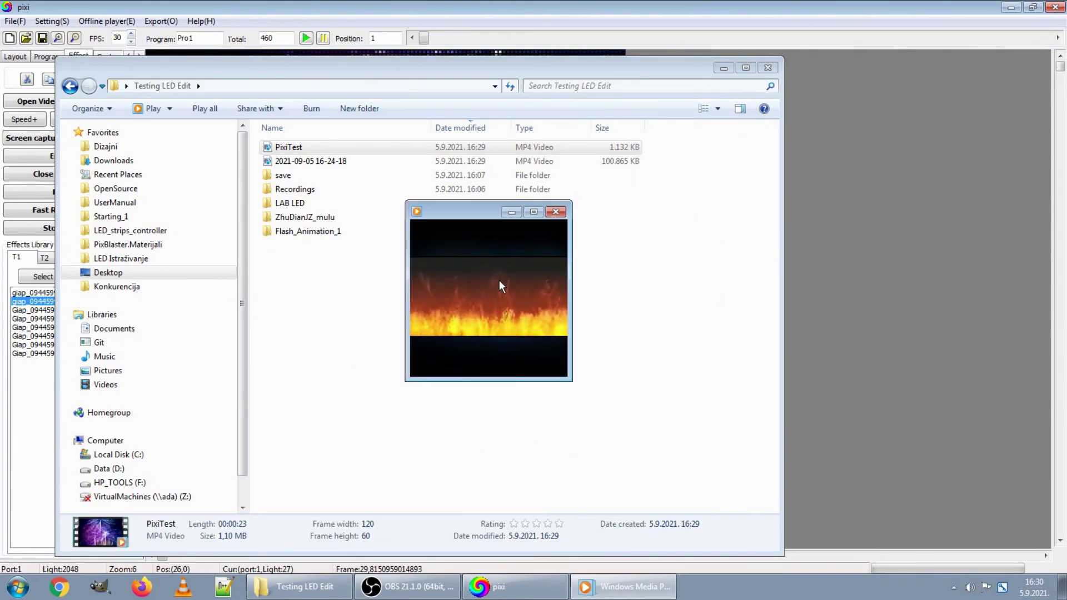